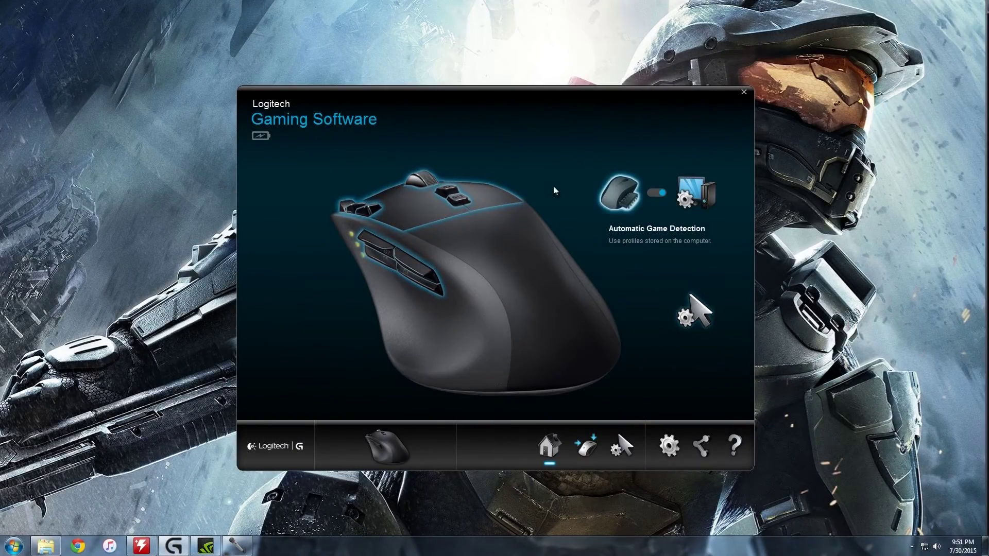
Search Google in Chrome for 'logitech mouse gaming software g700s' via the address-bar suggestion.
left_click_drag(530, 97, 498, 82)
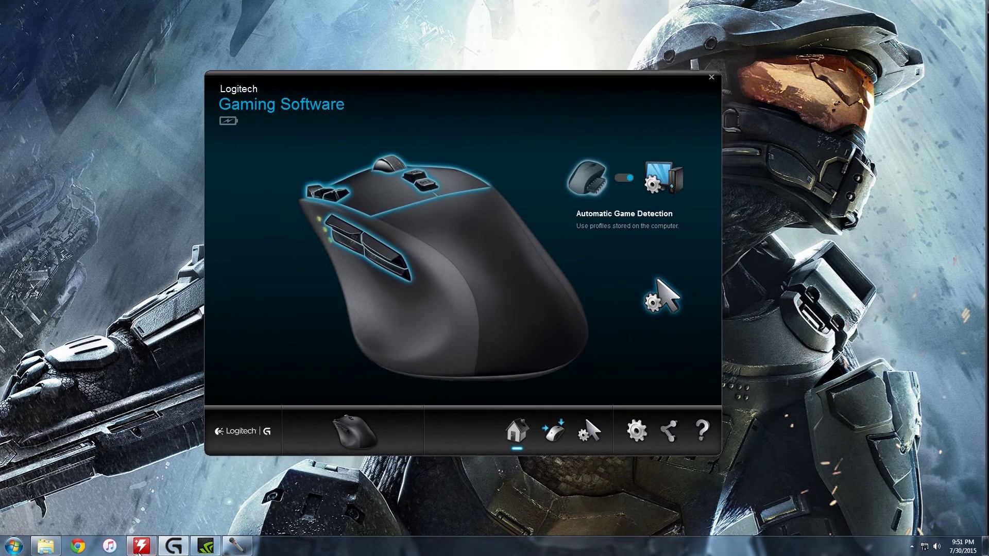
left_click(75, 548)
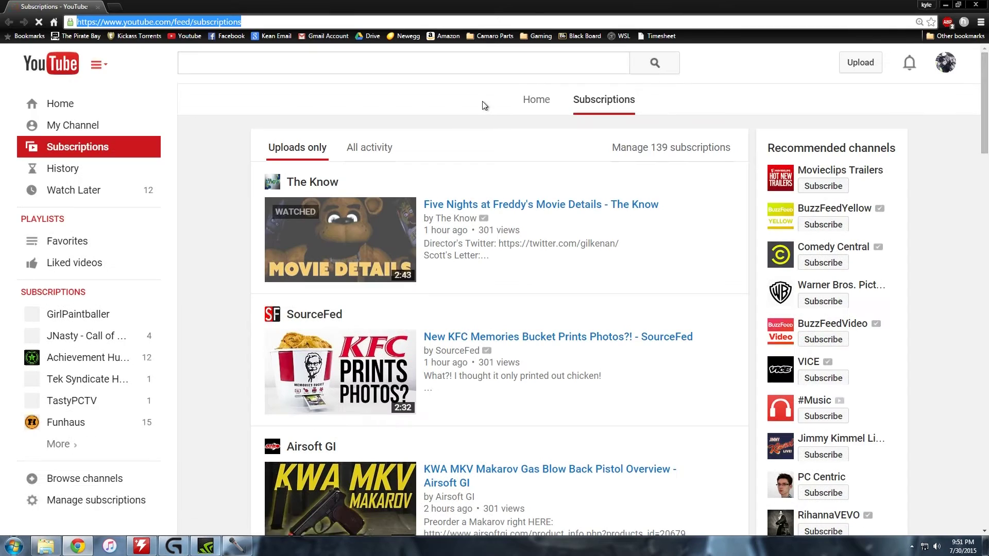
type("logite")
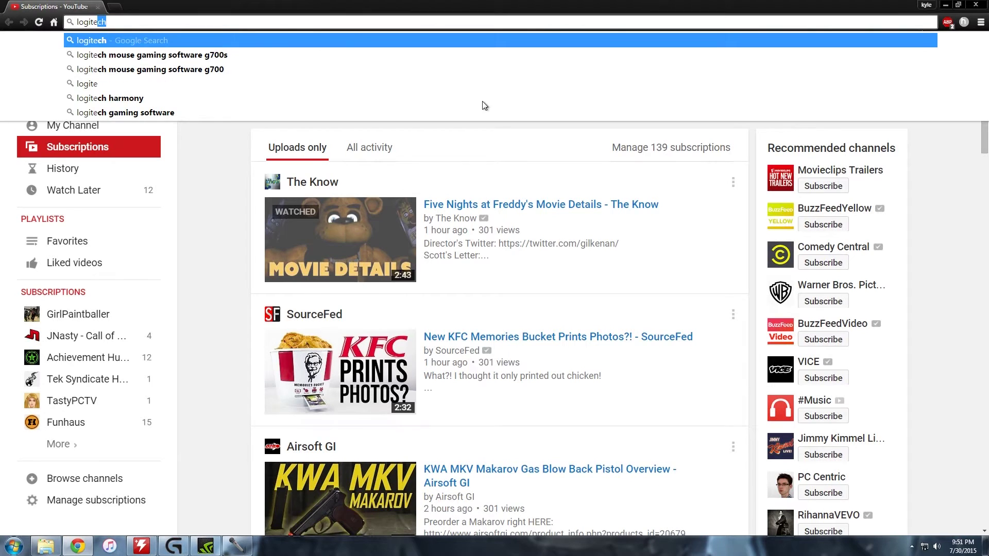
key("Down")
key("Return")
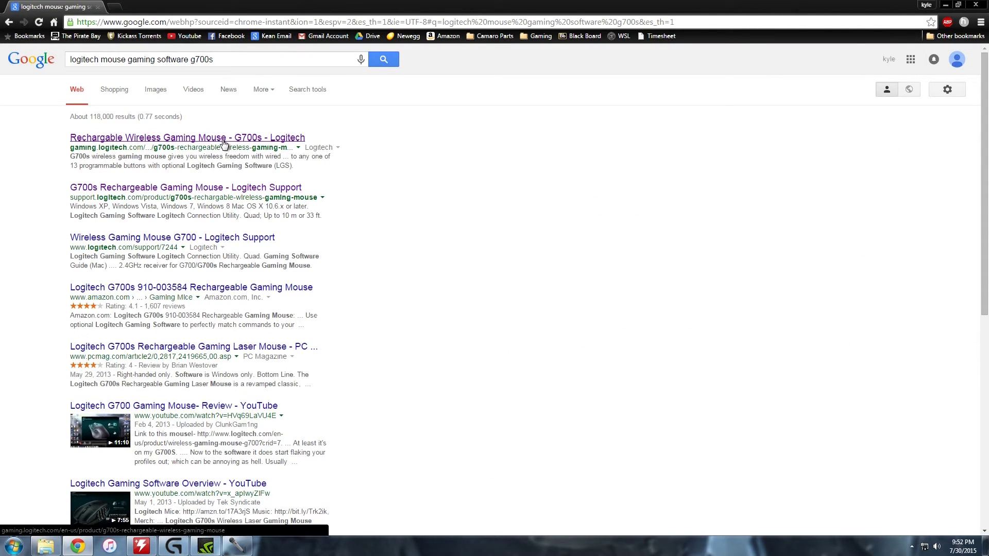
Open the Logitech G700s product page and scroll down to its downloads.
left_click(224, 141)
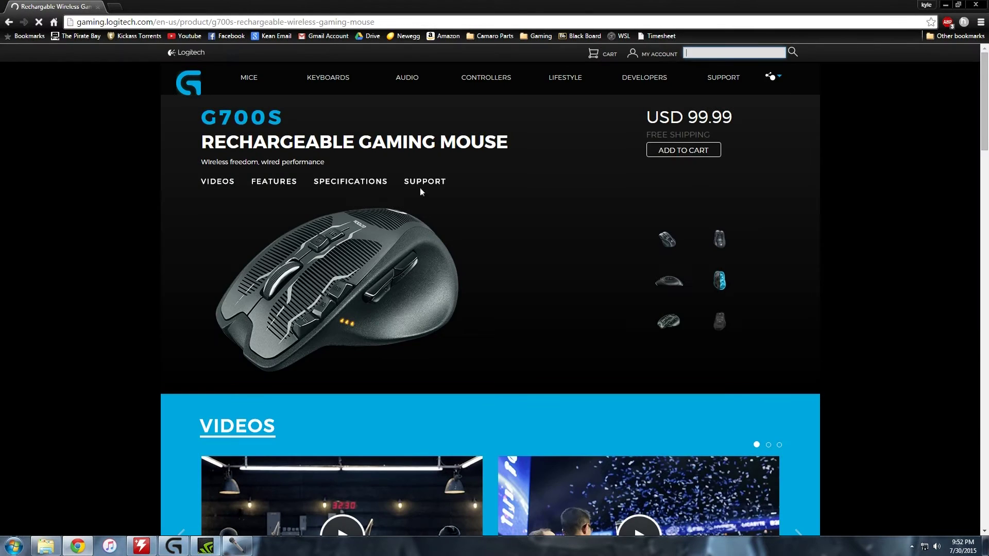
scroll(432, 124, "down", 2)
scroll(432, 131, "up", 1)
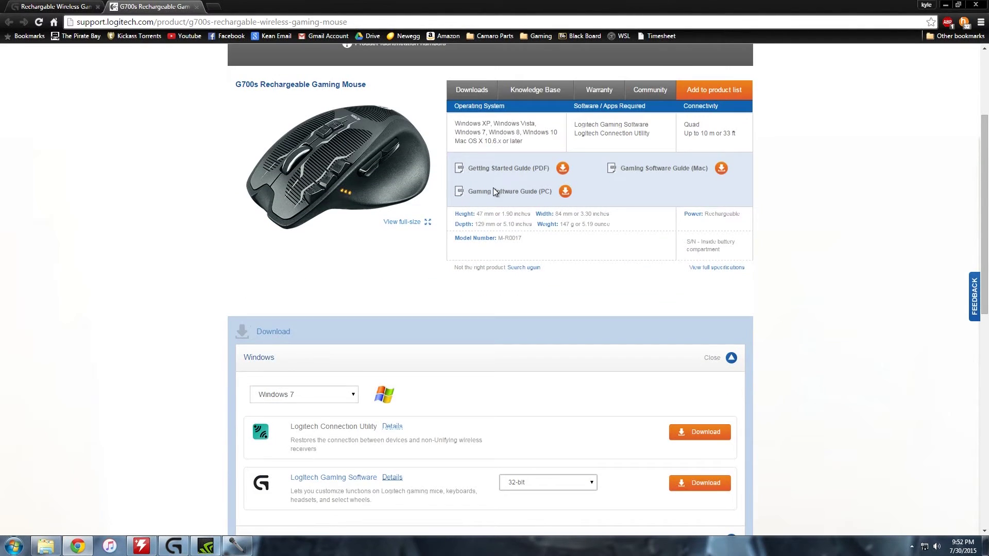
scroll(493, 187, "down", 2)
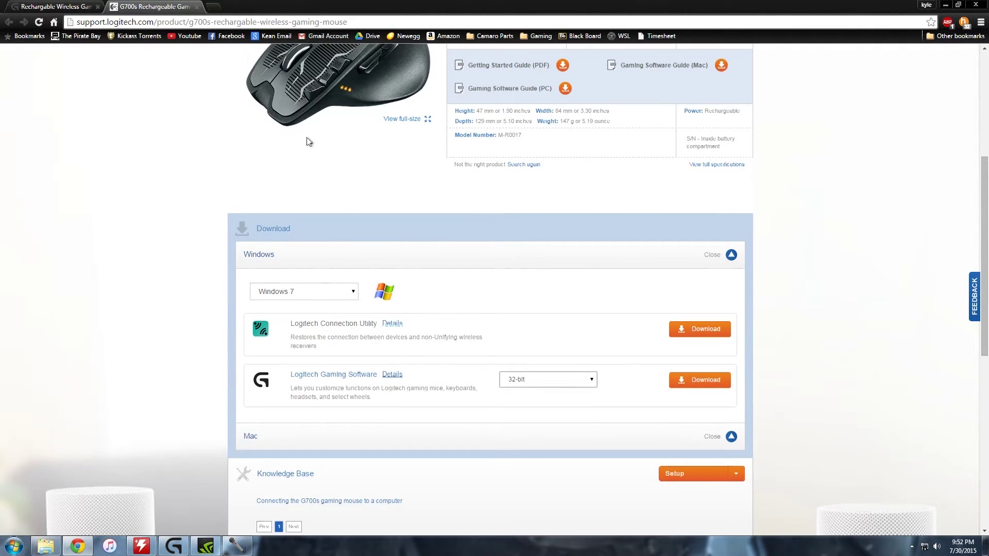
scroll(307, 142, "up", 3)
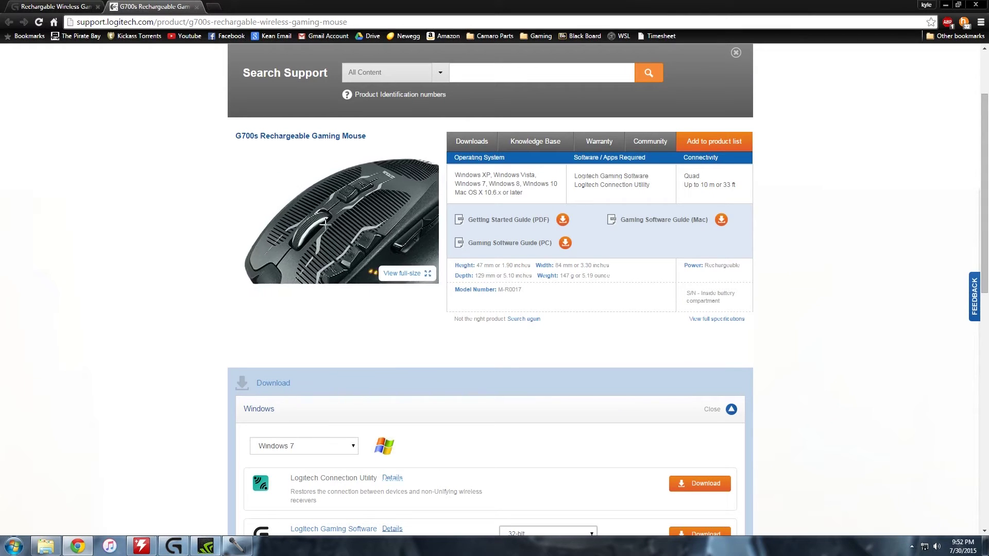
scroll(294, 263, "down", 4)
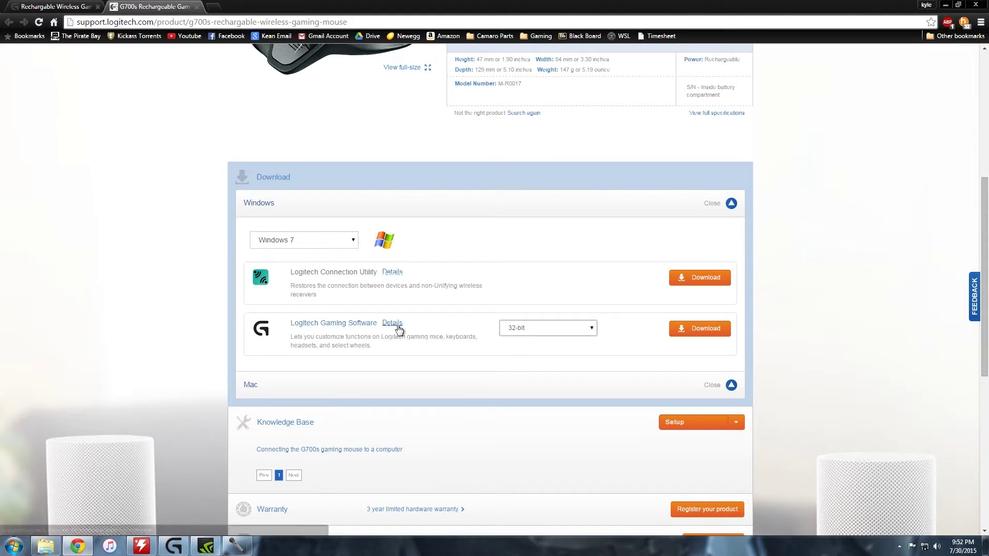
Select the 64-bit Windows 7 Gaming Software download, then minimize Chrome.
left_click(534, 331)
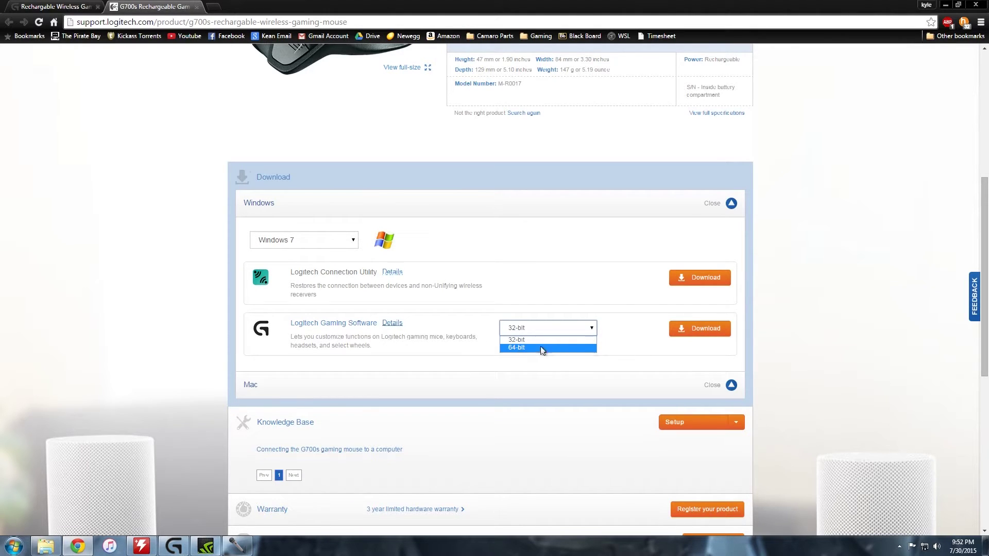
left_click(527, 348)
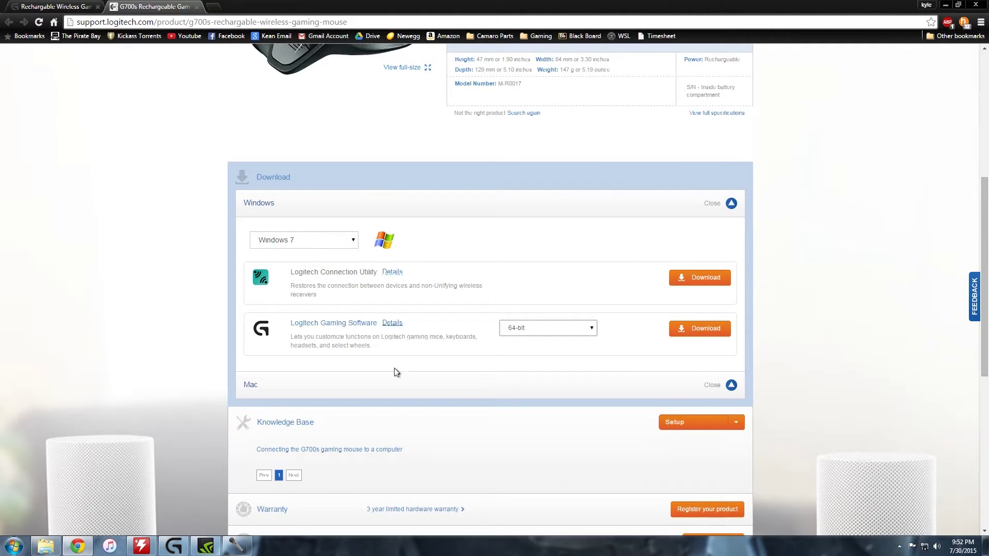
left_click(945, 5)
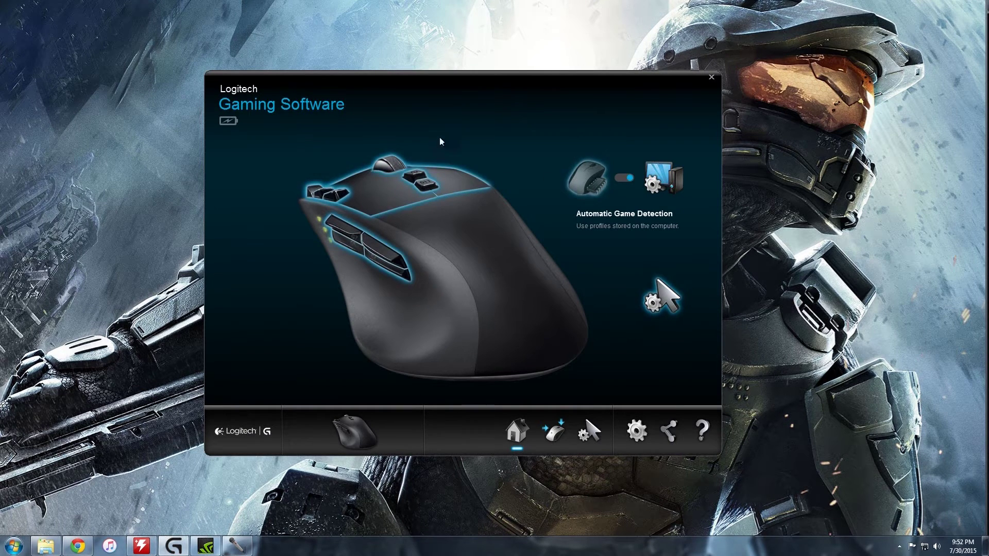
left_click_drag(434, 77, 436, 62)
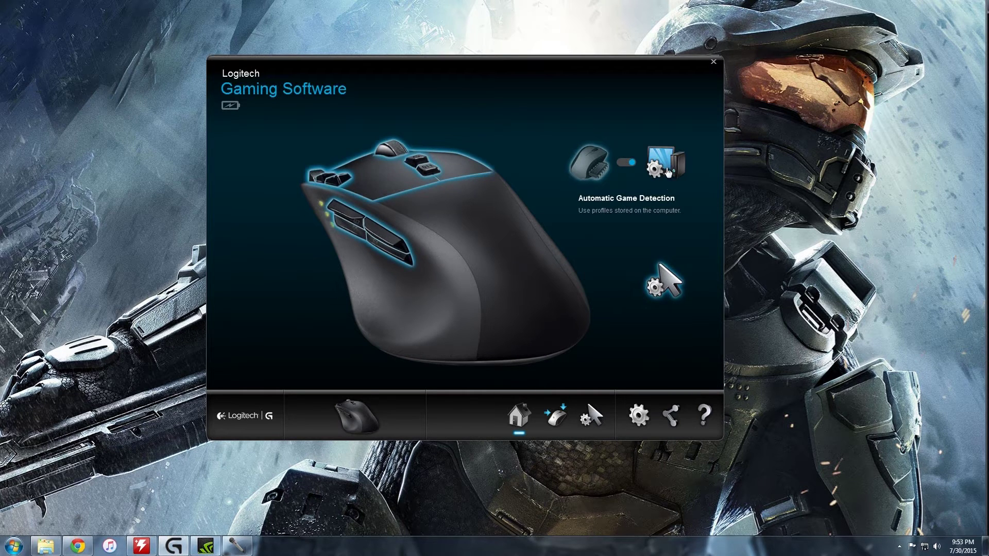
left_click(596, 164)
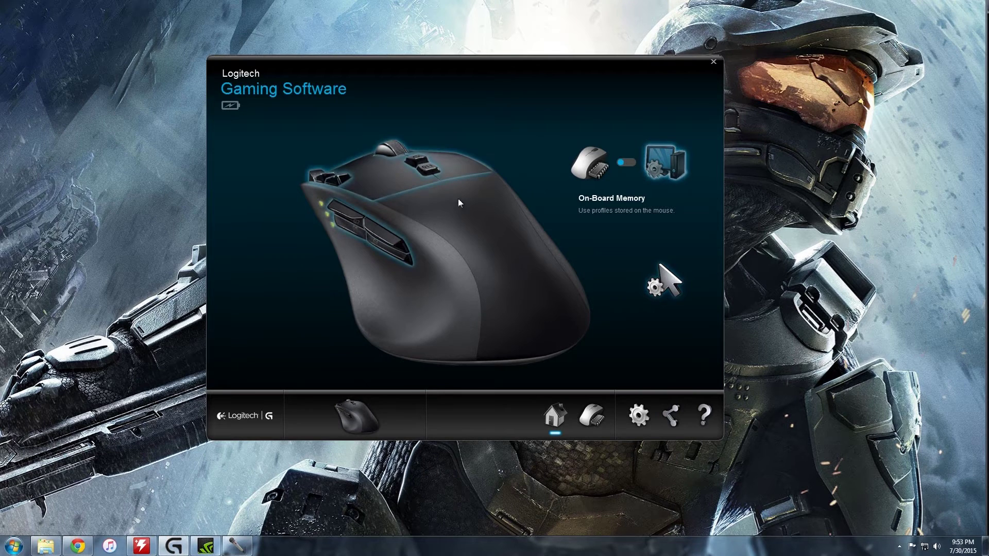
left_click(679, 166)
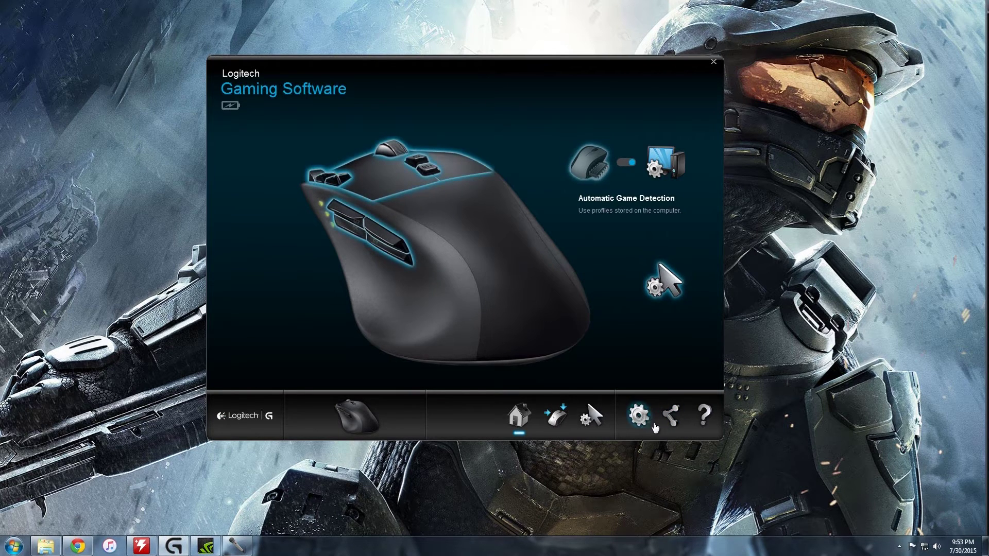
left_click(638, 415)
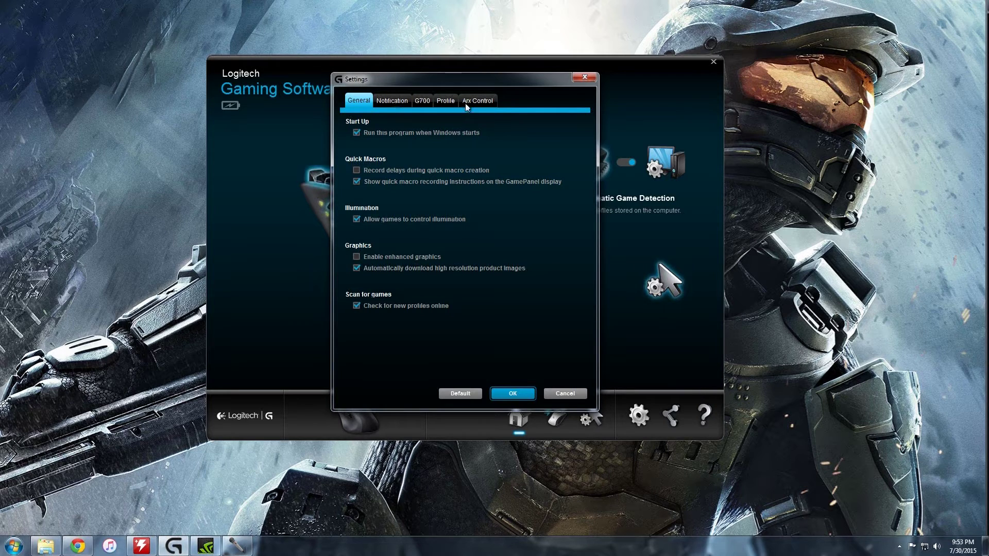
left_click(384, 103)
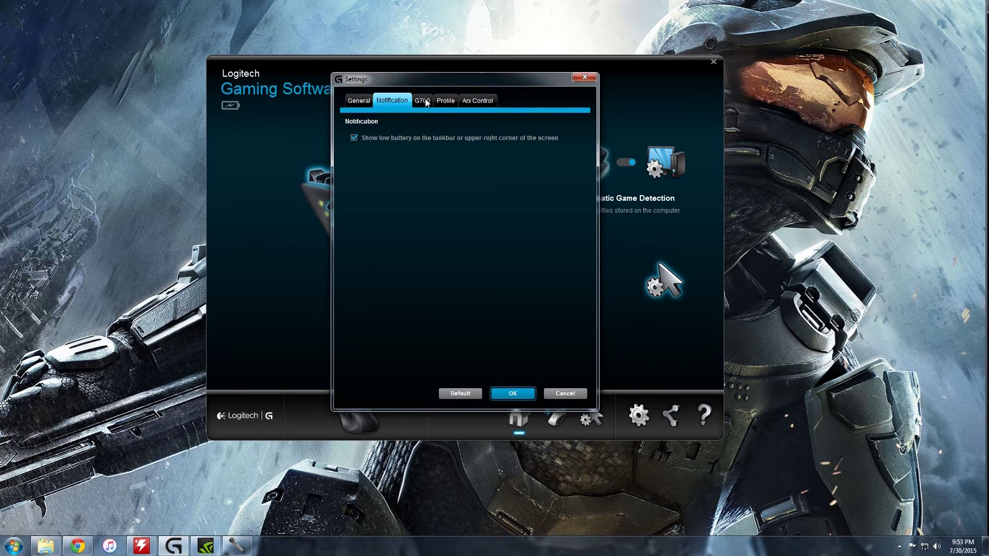
left_click(445, 101)
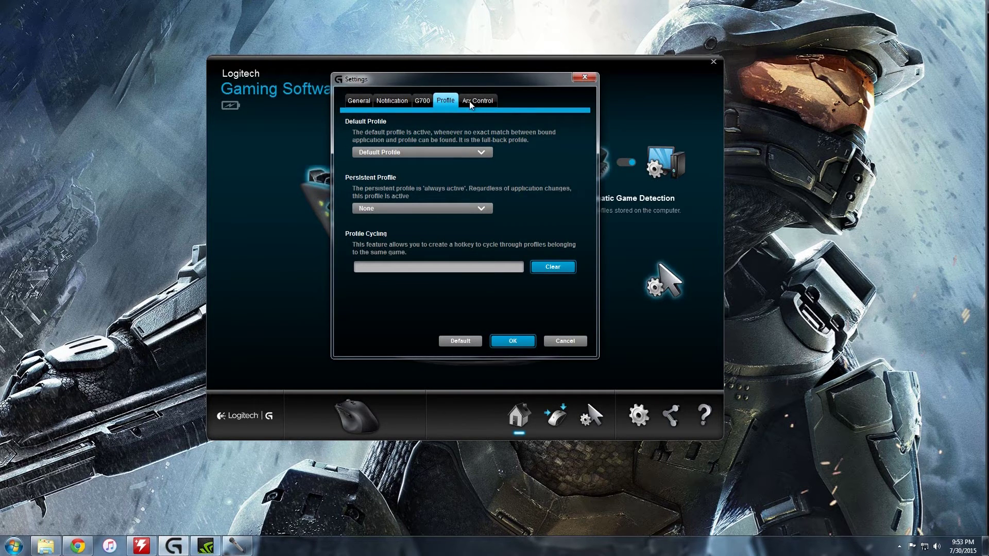
left_click(403, 152)
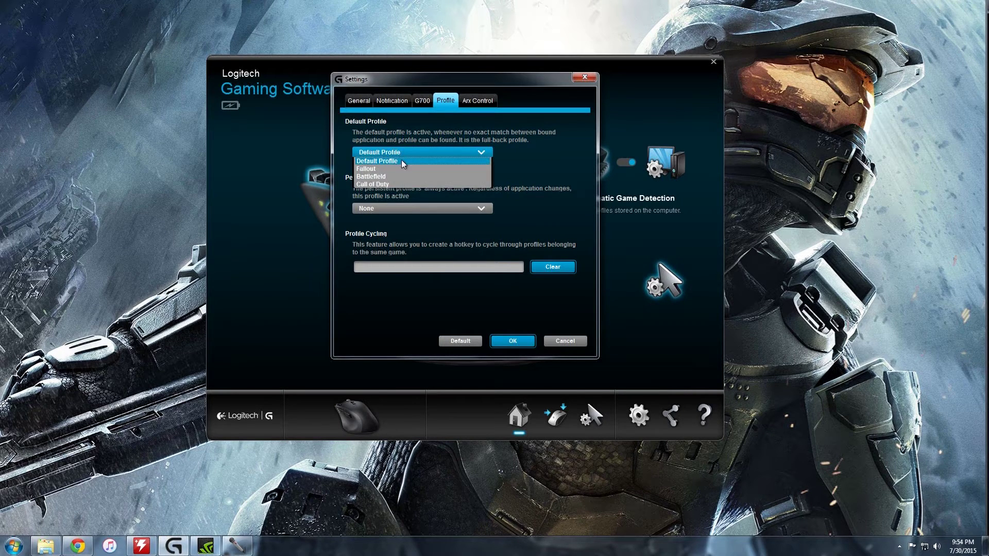
left_click(401, 160)
left_click(387, 151)
left_click(386, 158)
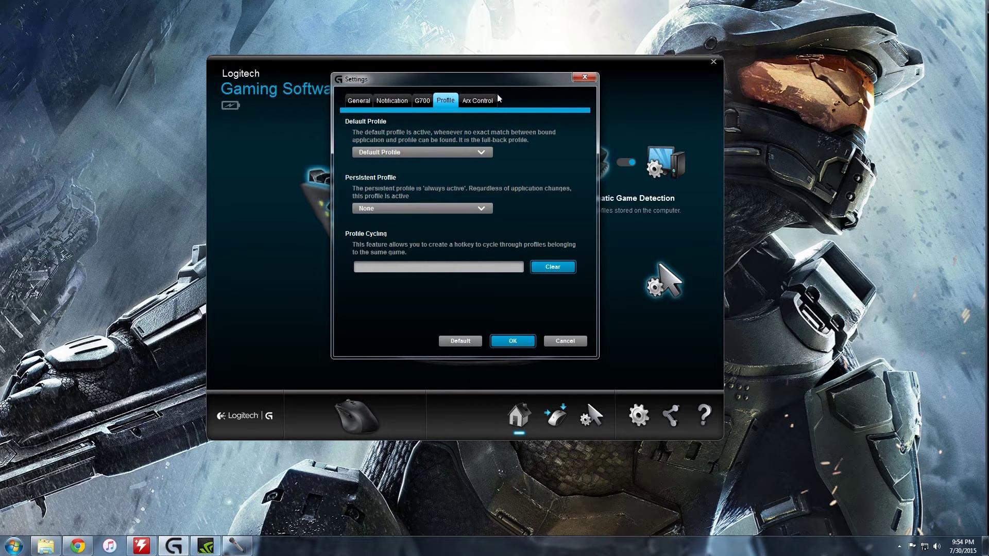
left_click(480, 102)
left_click(361, 101)
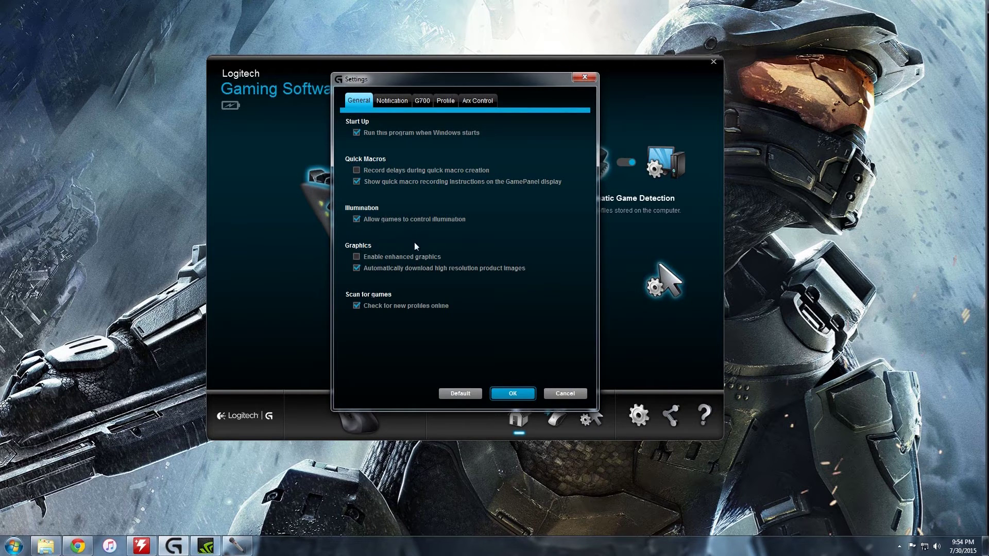
left_click(513, 394)
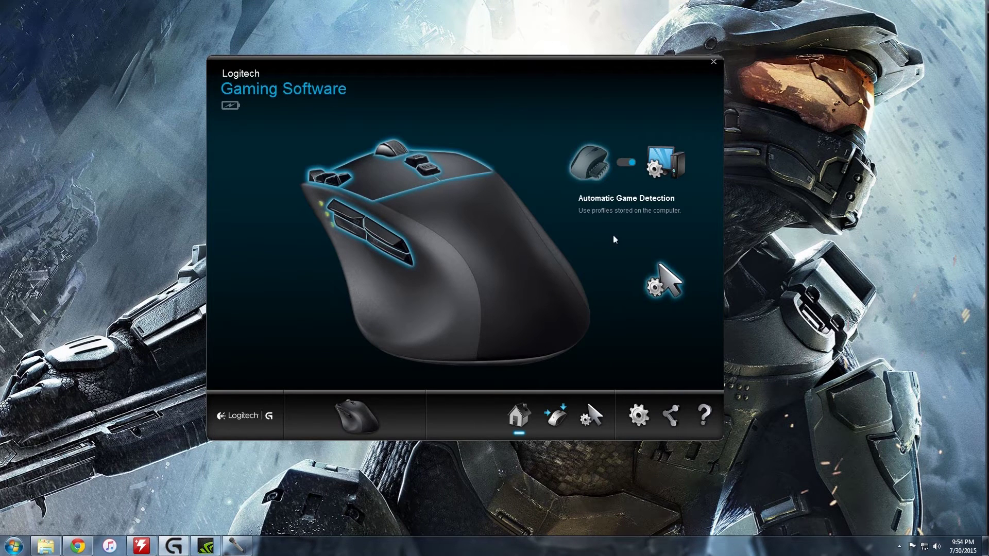
Show the G700s button customization view and start adding a new profile.
left_click(672, 419)
left_click(555, 416)
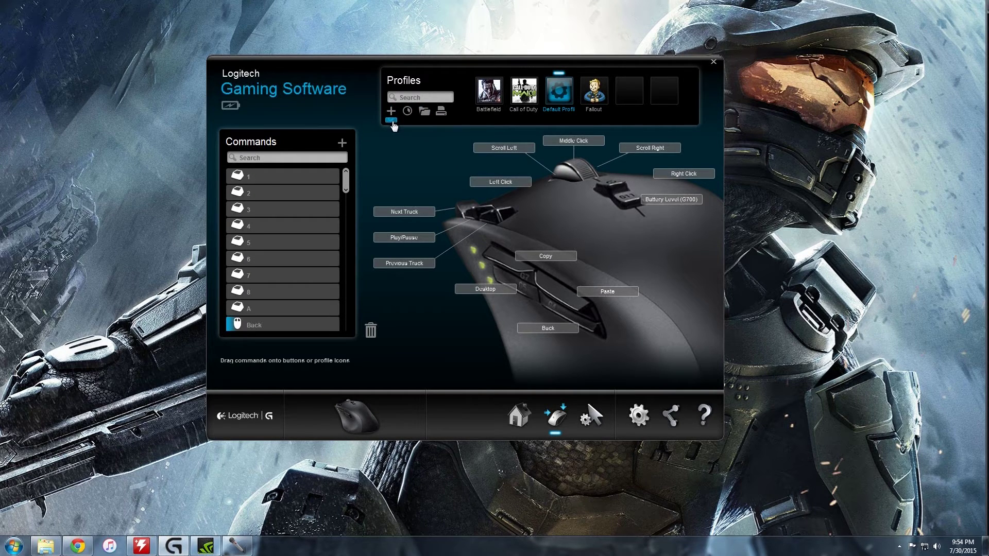
left_click(392, 122)
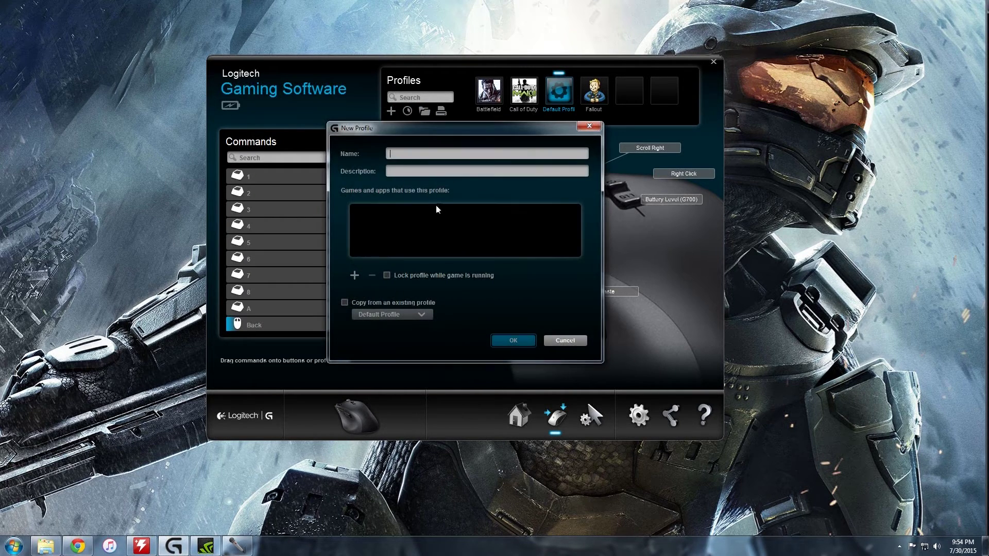
Name the new profile 'Test' with description 'test' and start adding a linked game.
type("Test")
key("Tab")
type("test")
left_click(354, 275)
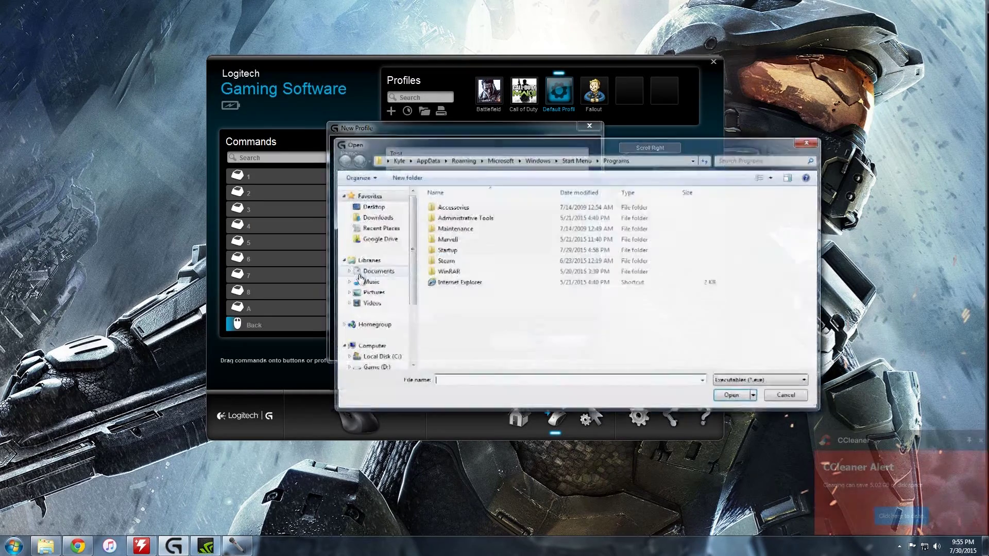
Pick bfh.exe from E:\Games\Origin\BFH as the game, then cancel the Test profile unsaved.
left_click_drag(471, 125, 415, 134)
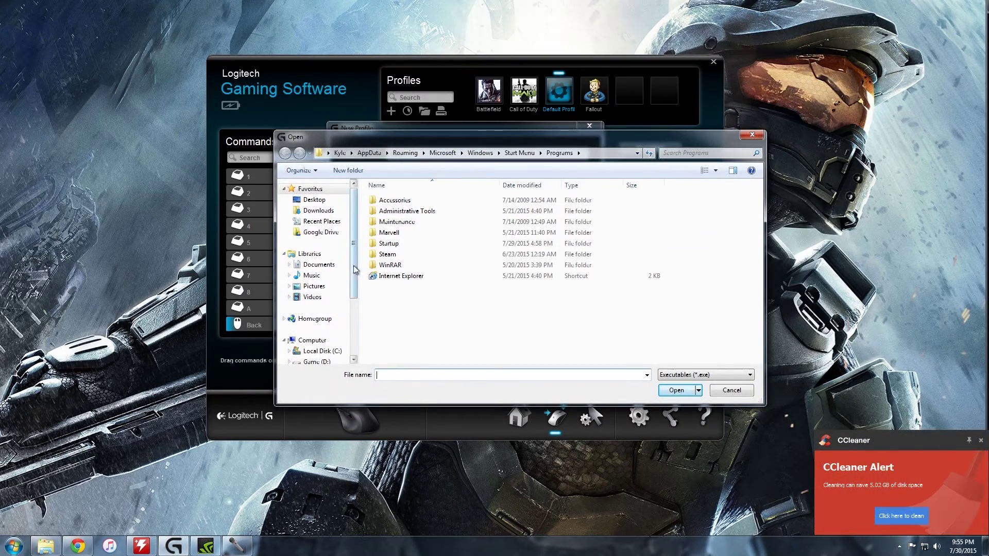
scroll(354, 270, "down", 2)
left_click(317, 313)
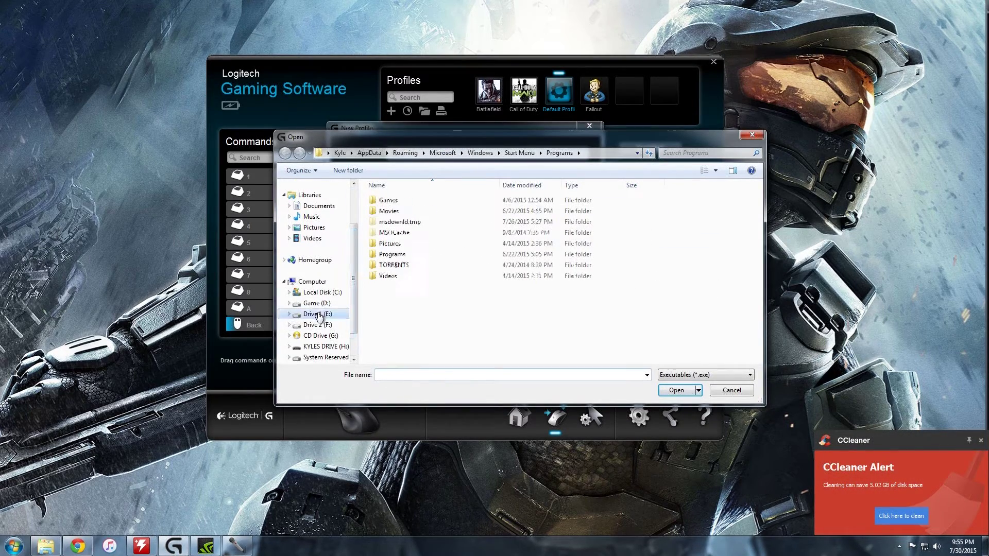
double_click(397, 201)
double_click(387, 201)
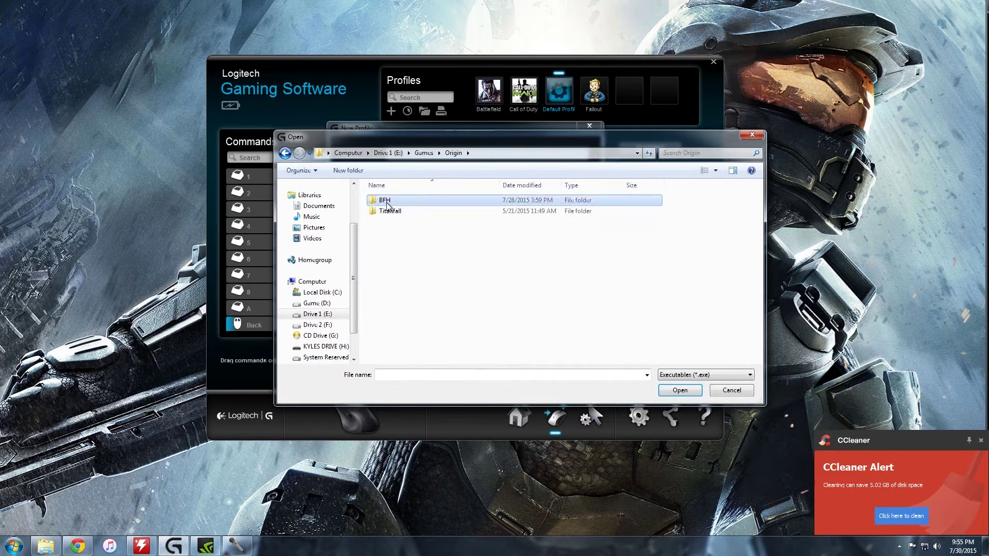
double_click(387, 205)
left_click(411, 265)
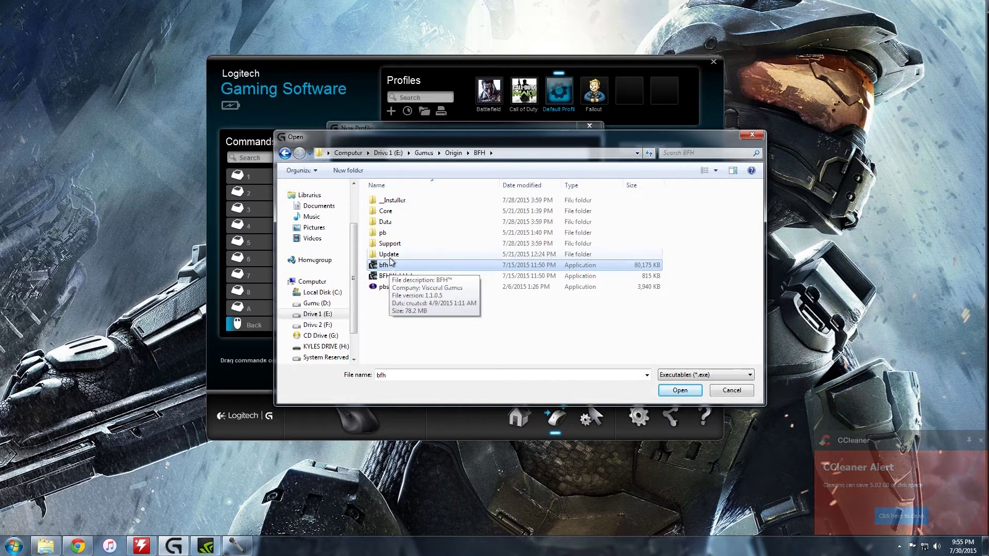
double_click(420, 264)
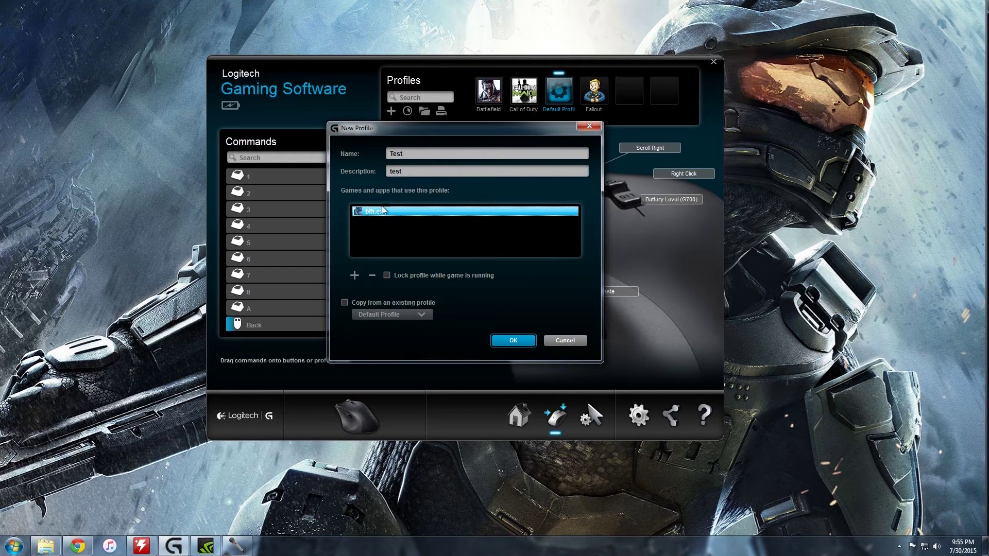
double_click(397, 155)
left_click(561, 339)
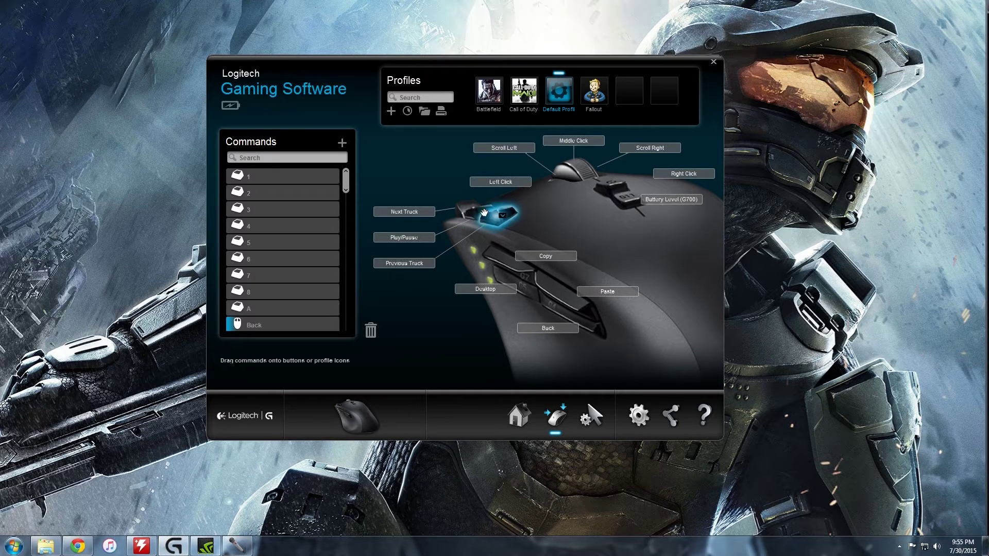
Open the Command Editor for the side button assigned to Next Track.
double_click(463, 214)
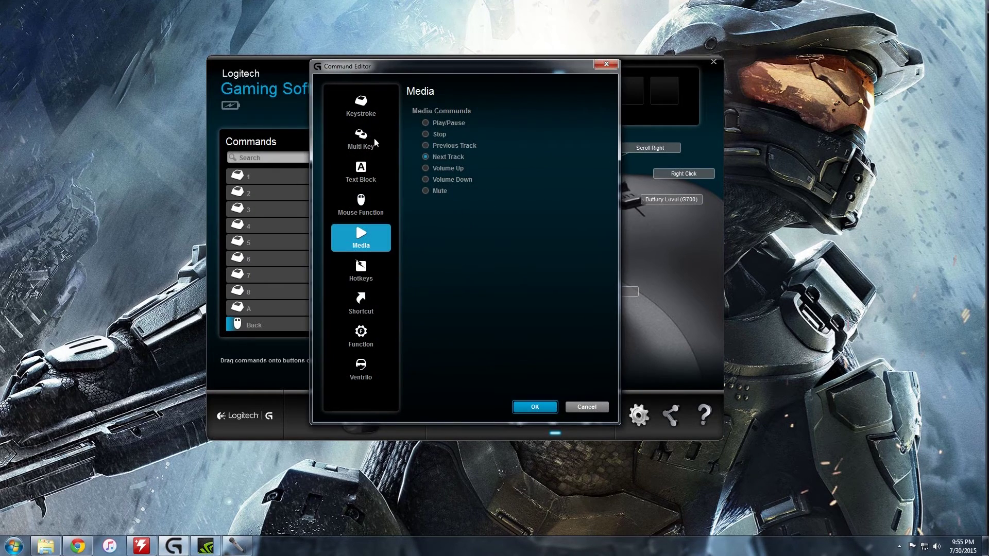
Look over the Keystroke and Multi Key options, then confirm Next Track for the side button.
left_click_drag(458, 75, 450, 126)
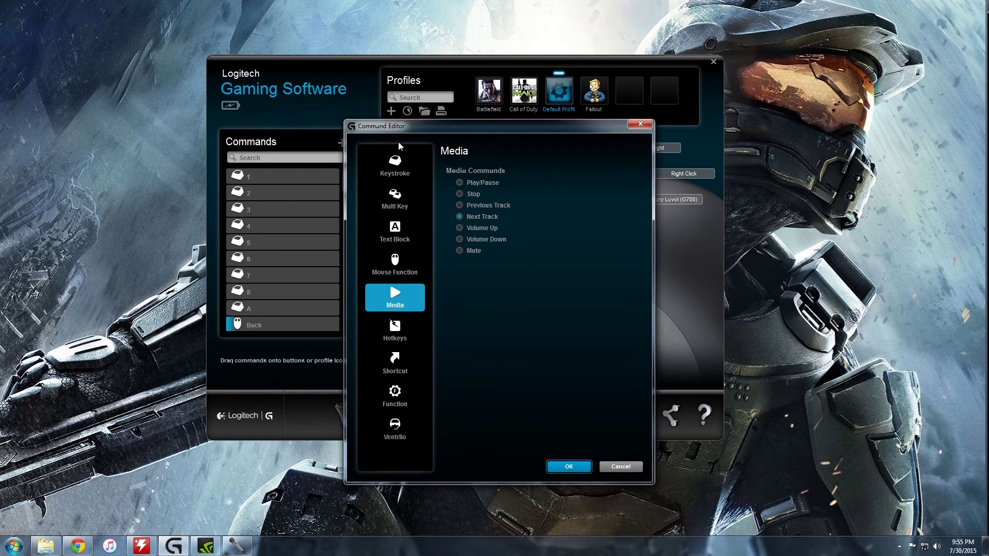
left_click(381, 170)
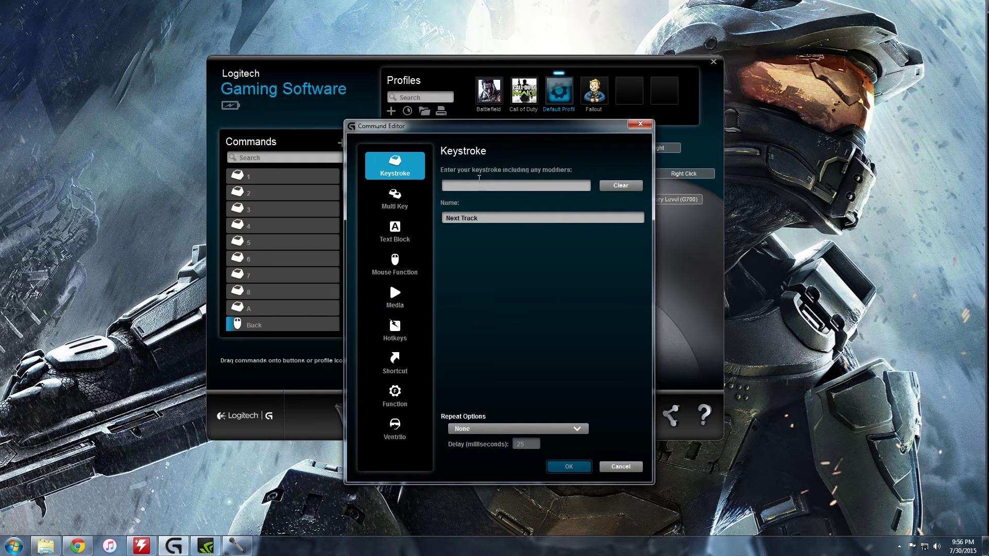
left_click(396, 199)
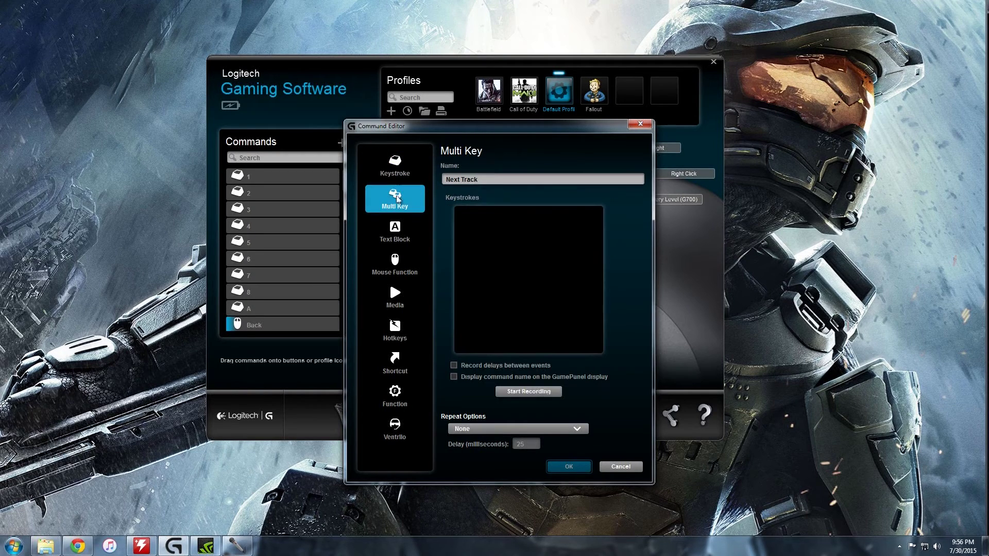
left_click(637, 126)
double_click(458, 213)
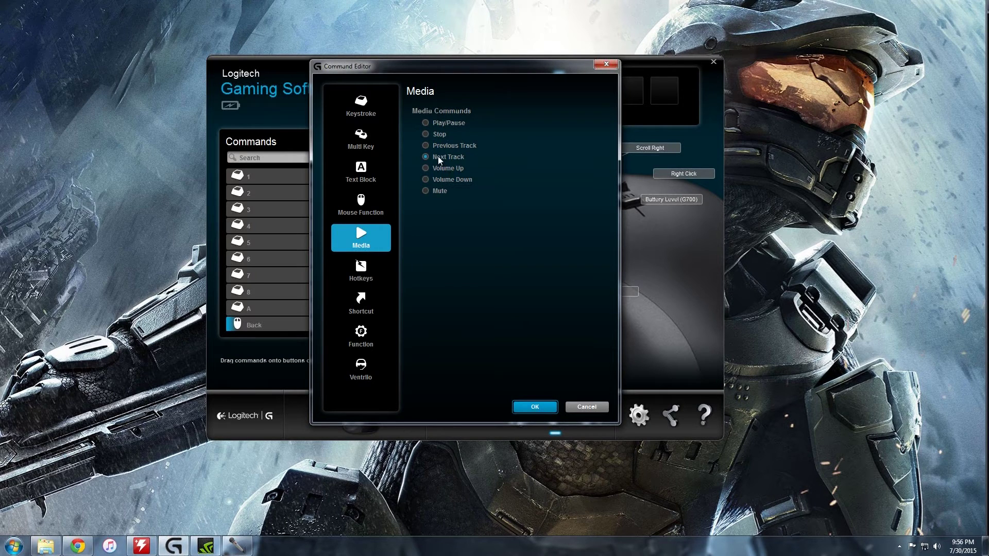
left_click(536, 406)
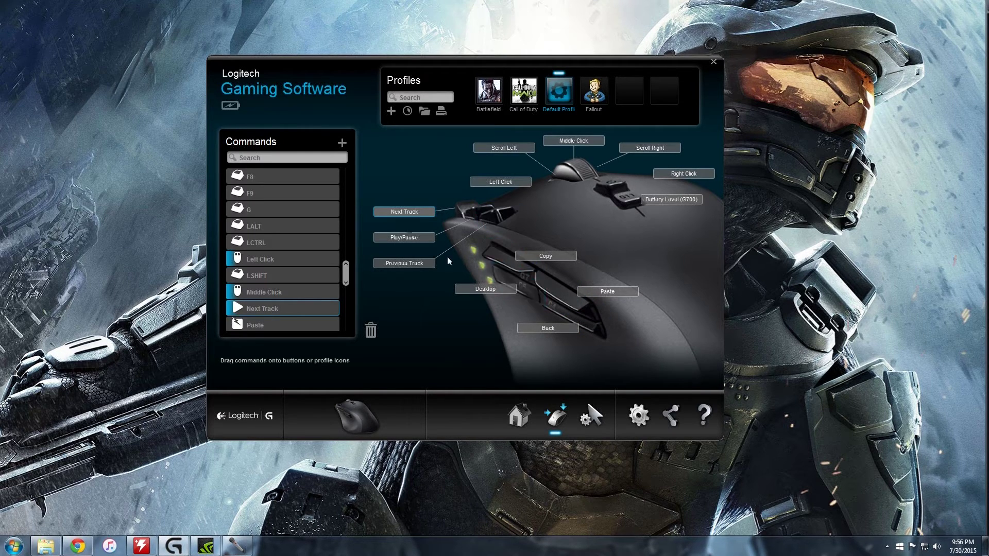
Show the desktop and back, then display the Call of Duty profile's button map.
key("super+d")
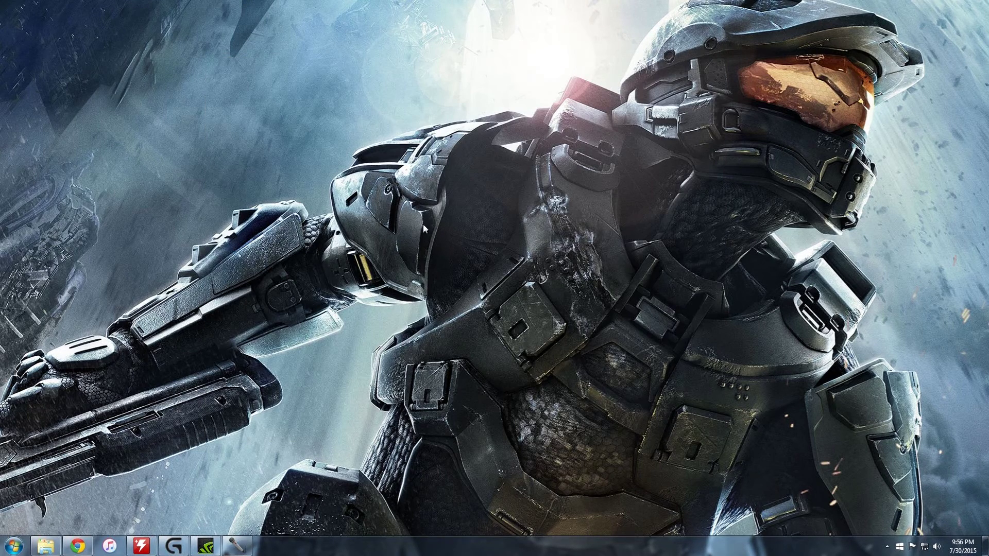
key("super+d")
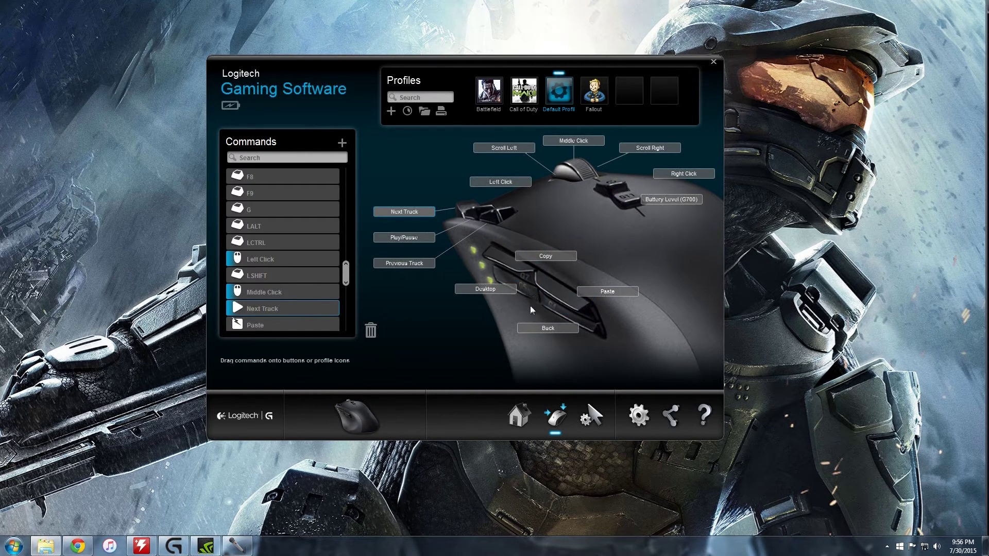
left_click(529, 93)
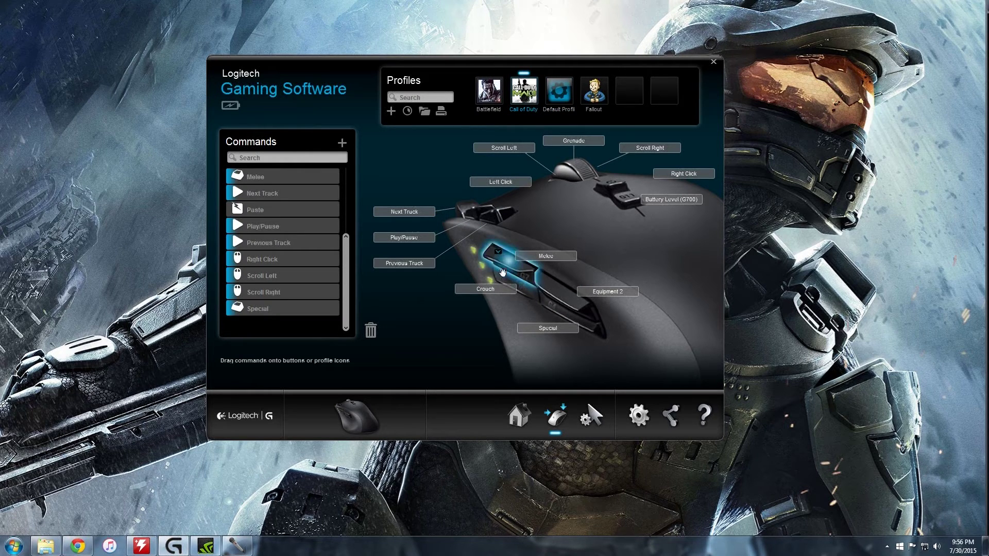
double_click(508, 286)
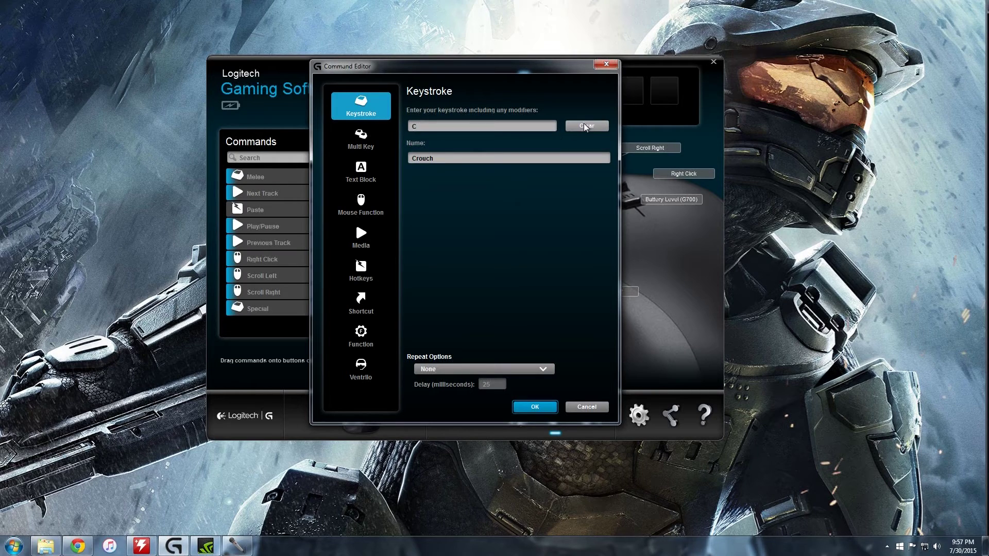
left_click(573, 132)
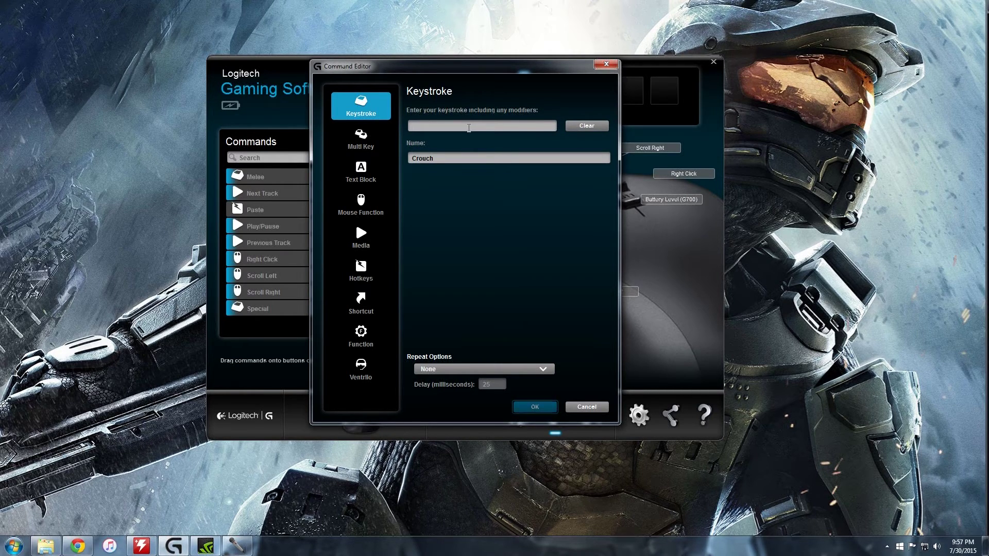
key("c")
double_click(422, 160)
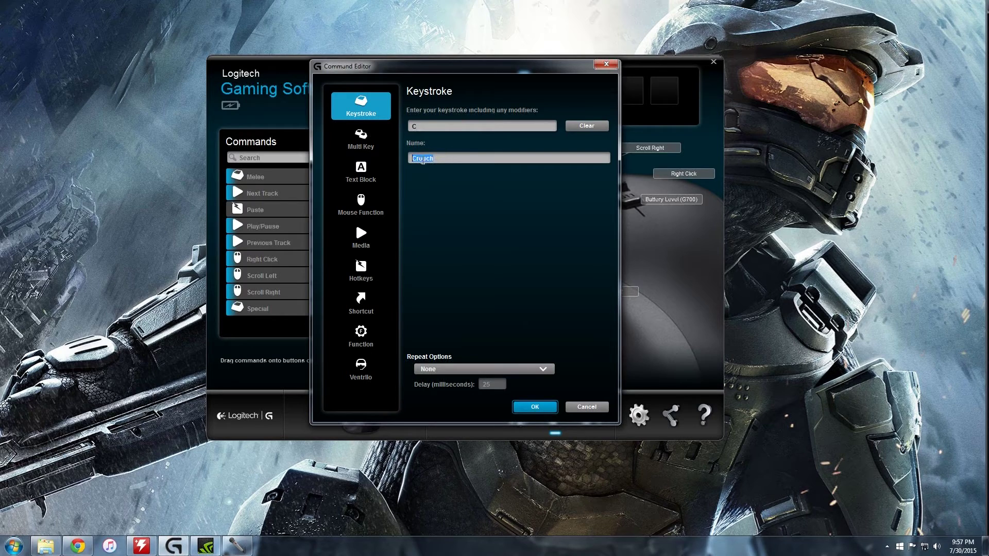
left_click_drag(505, 67, 340, 85)
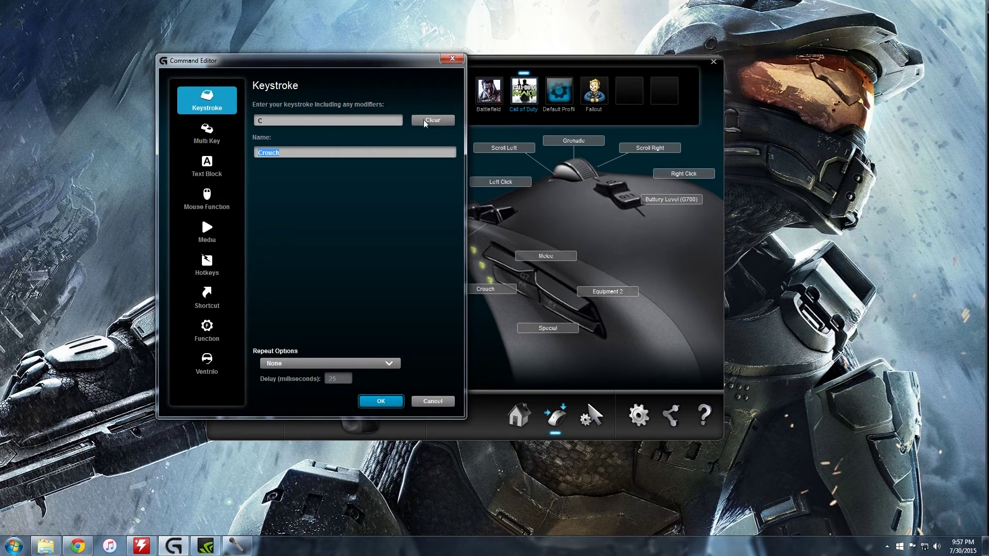
left_click_drag(395, 64, 587, 67)
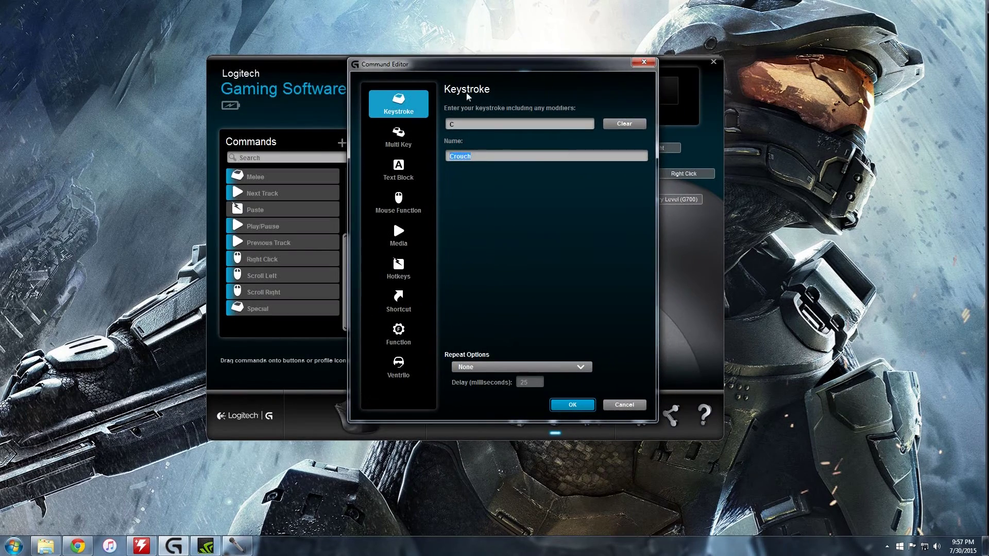
left_click_drag(499, 68, 494, 66)
left_click(491, 365)
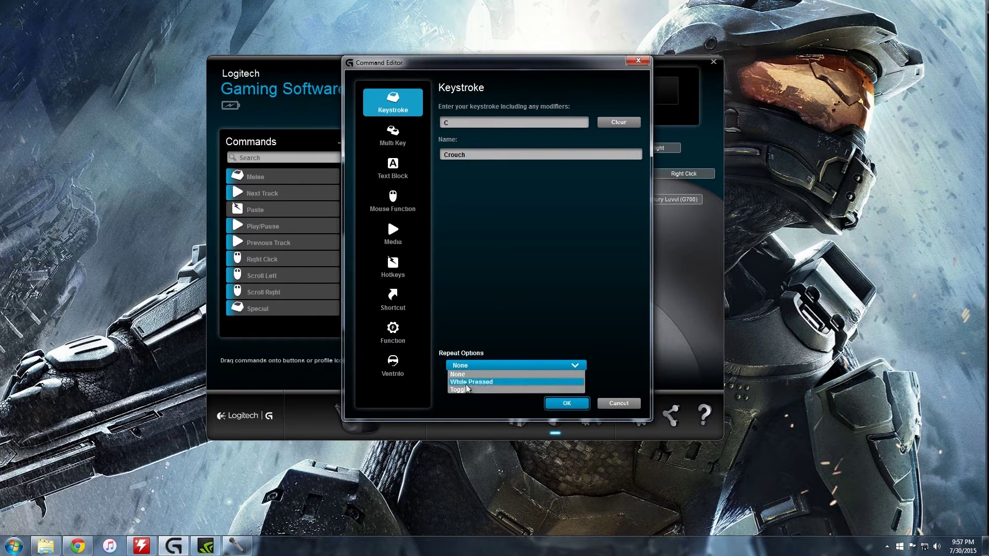
left_click(466, 384)
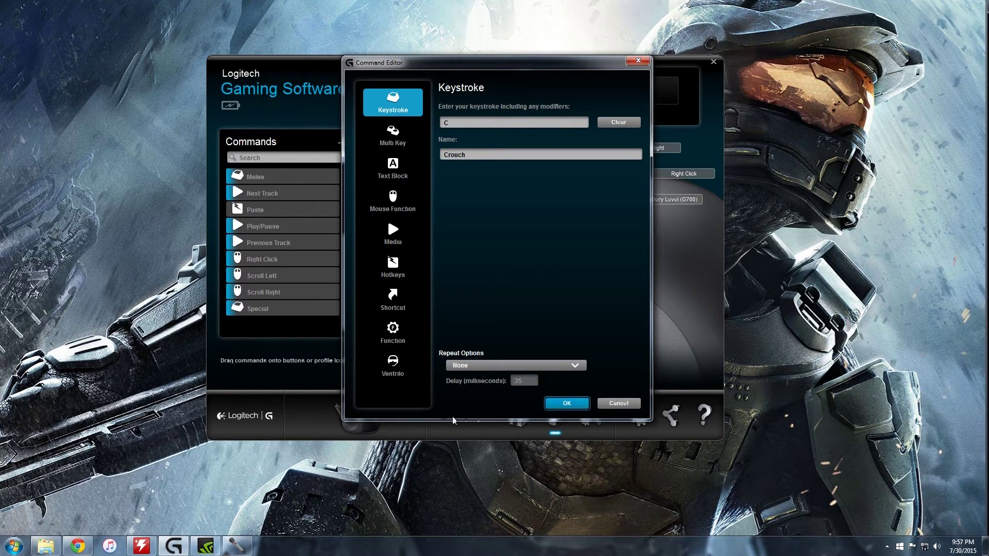
left_click(392, 365)
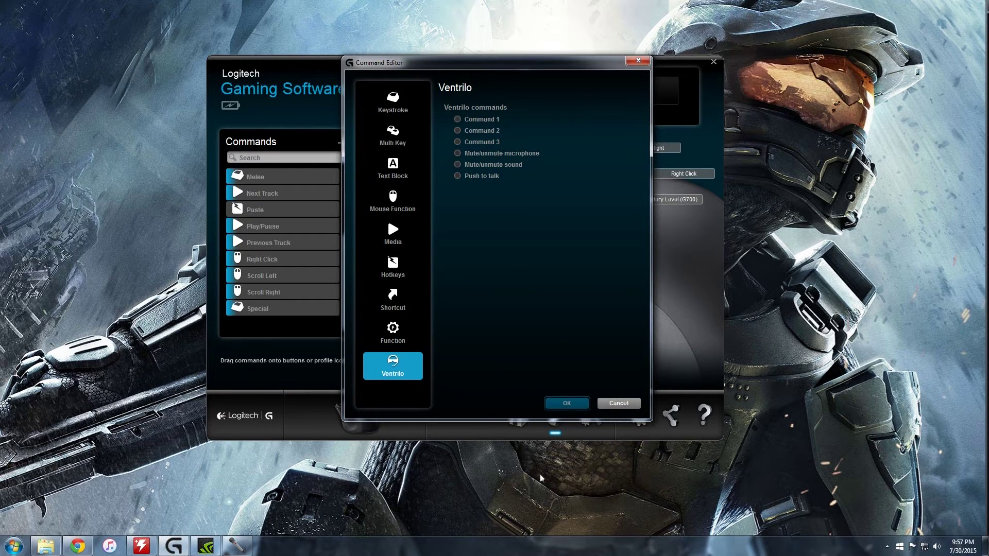
left_click(619, 404)
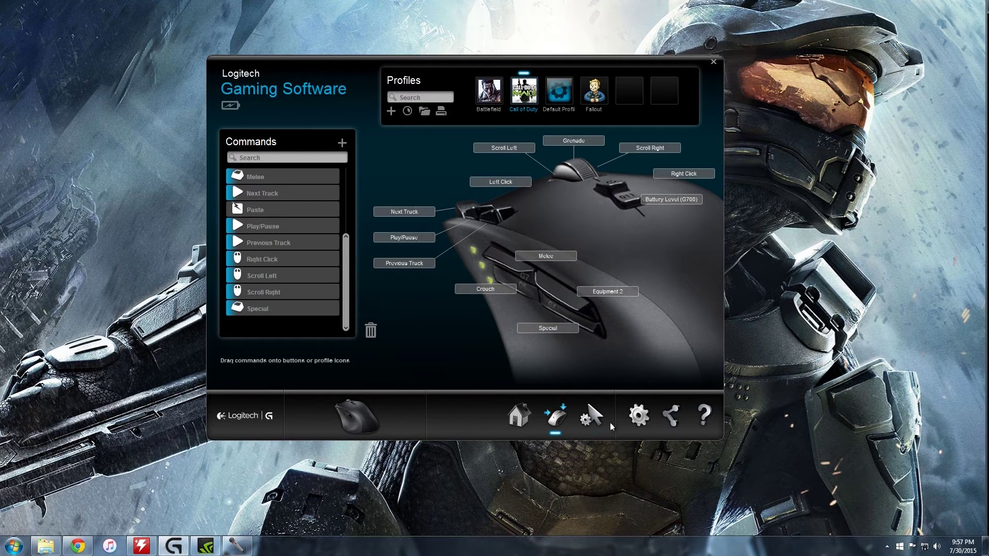
Display Call of Duty's pointer settings: one DPI level at 1600, 1000 reports per second.
left_click(592, 416)
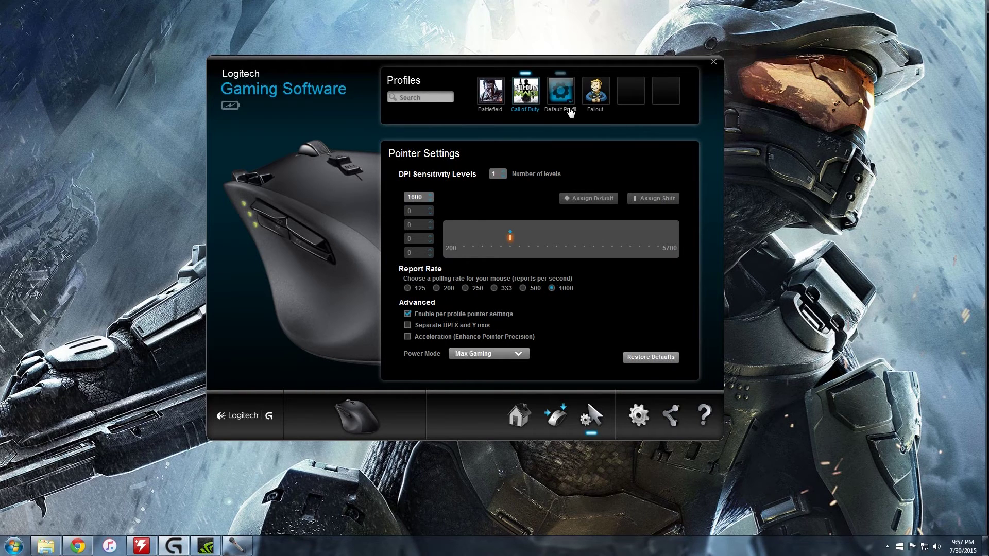
left_click(556, 416)
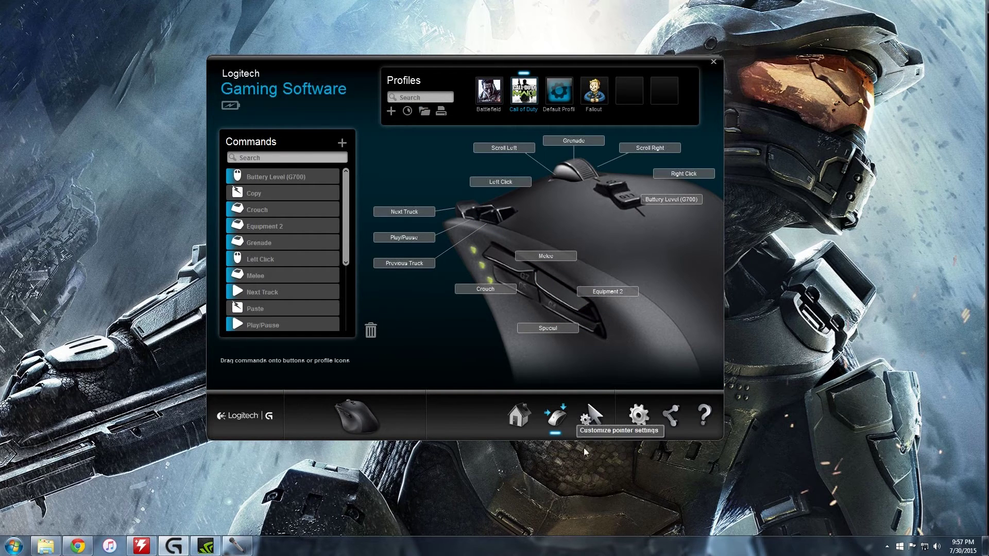
left_click(578, 420)
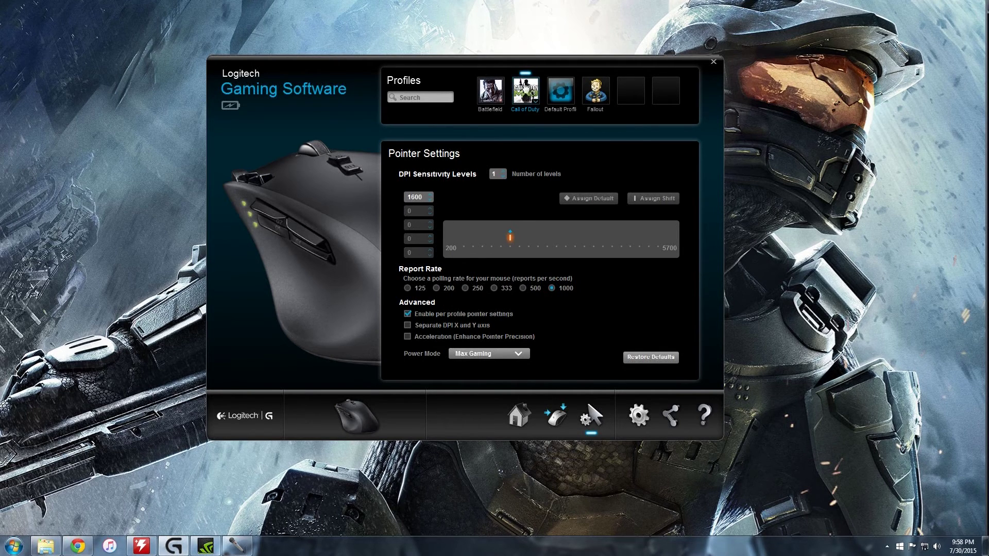
Compare Default, Battlefield and Call of Duty DPI, keeping Max Gaming power mode, then return to Default's buttons.
left_click(563, 107)
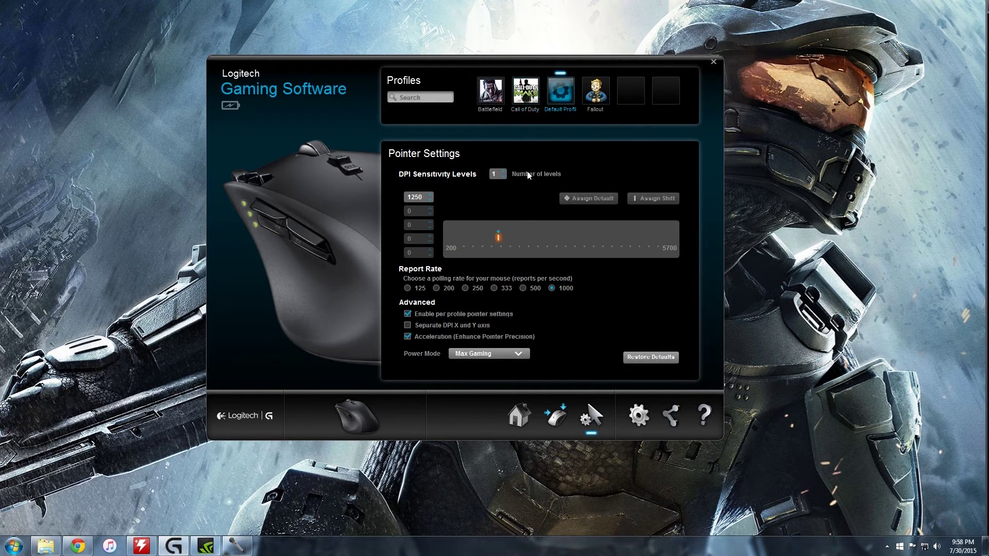
left_click(490, 91)
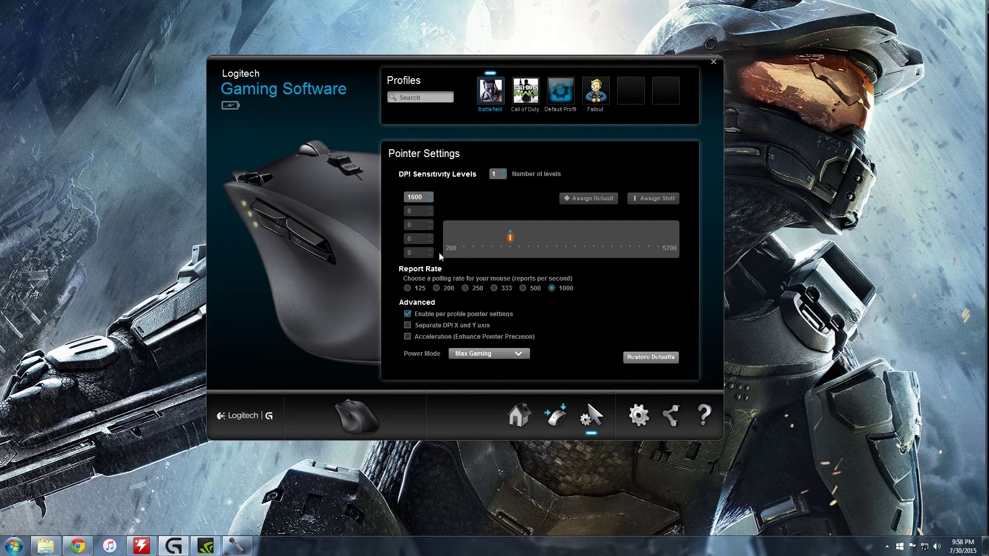
left_click(517, 353)
left_click(465, 379)
left_click(526, 91)
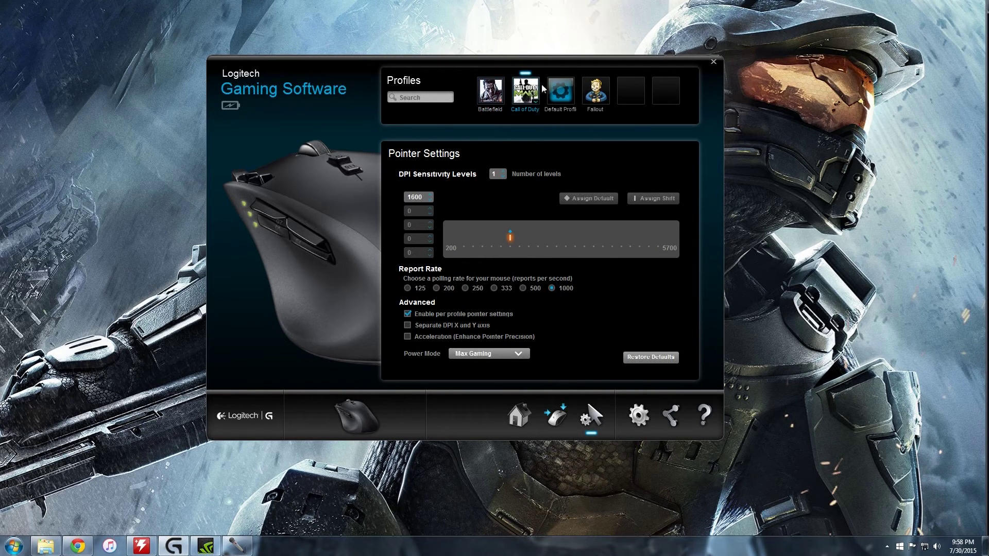
left_click(561, 91)
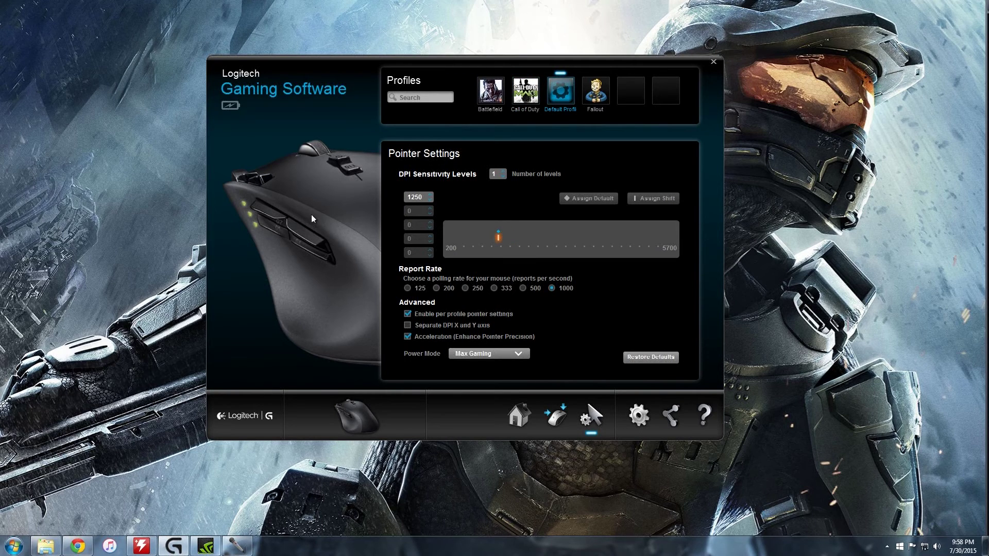
left_click(552, 416)
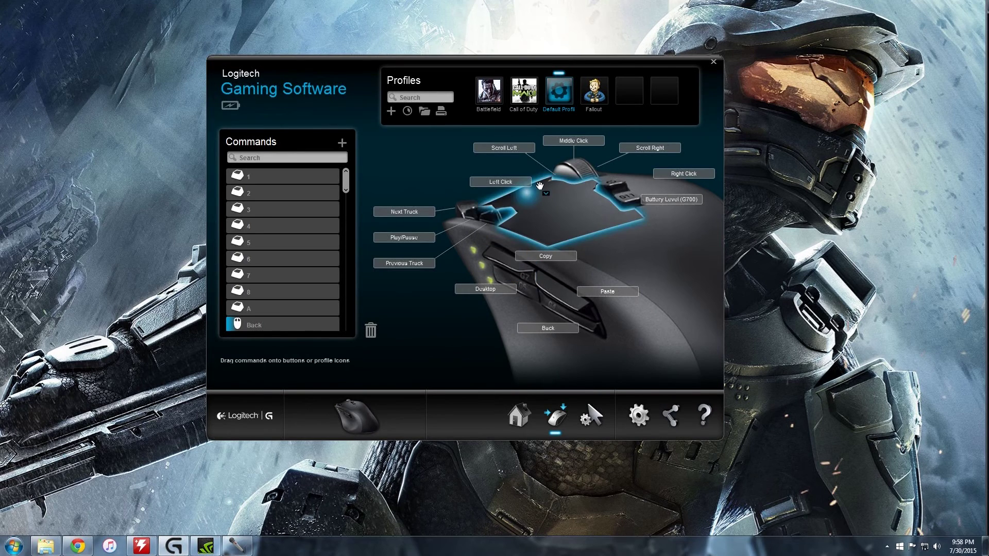